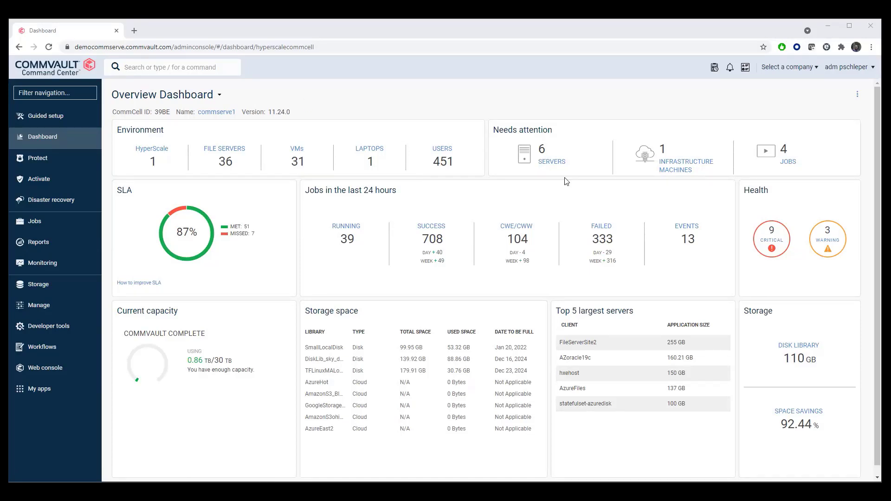
- Open the CommCell Security Assessment, showing Warnings for failed log-on attempts and console timeout
click(756, 191)
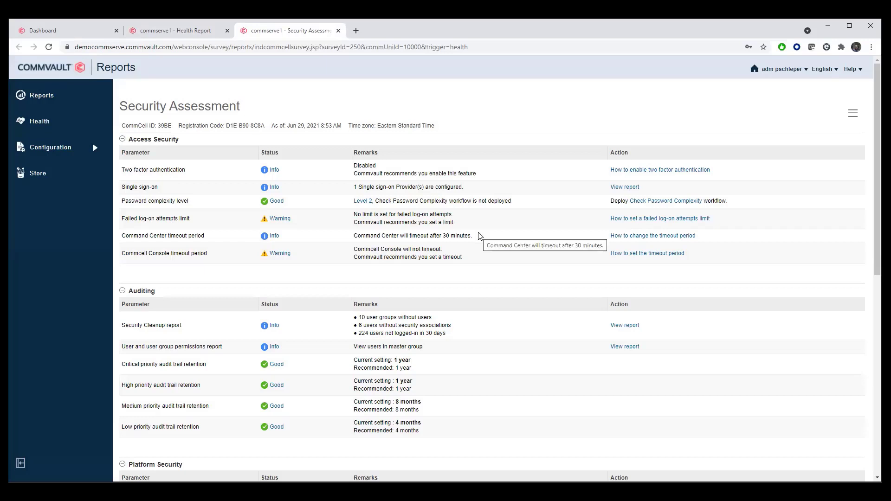
scroll(479, 236, down, 2)
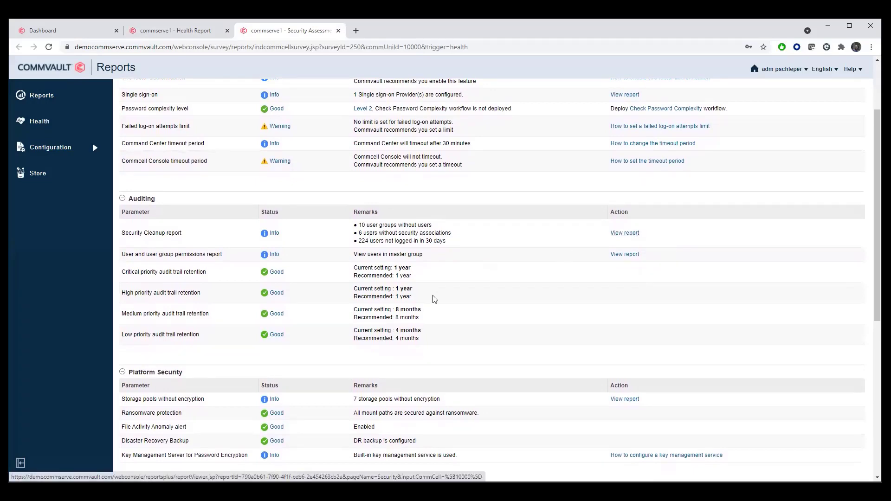
scroll(433, 298, down, 5)
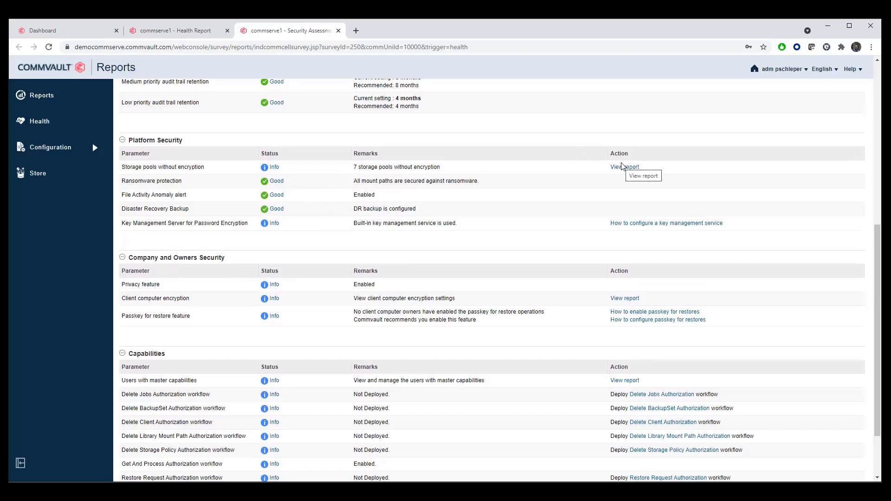
scroll(503, 199, down, 3)
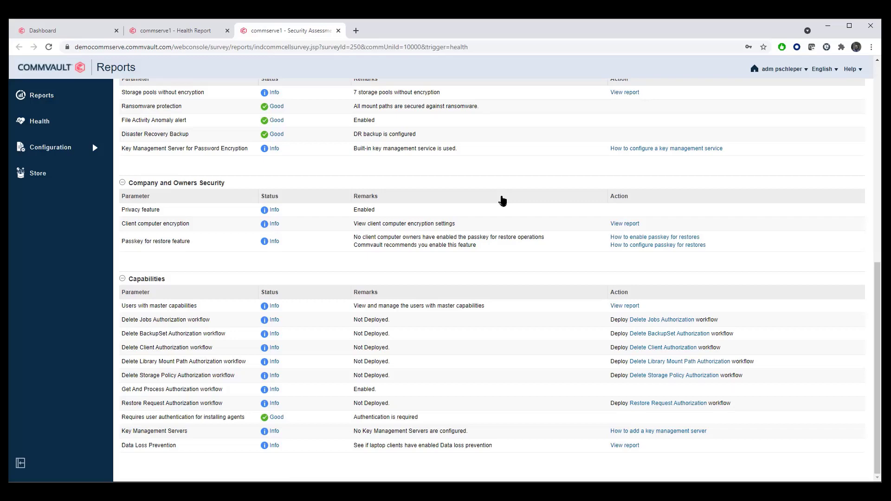
scroll(502, 200, up, 15)
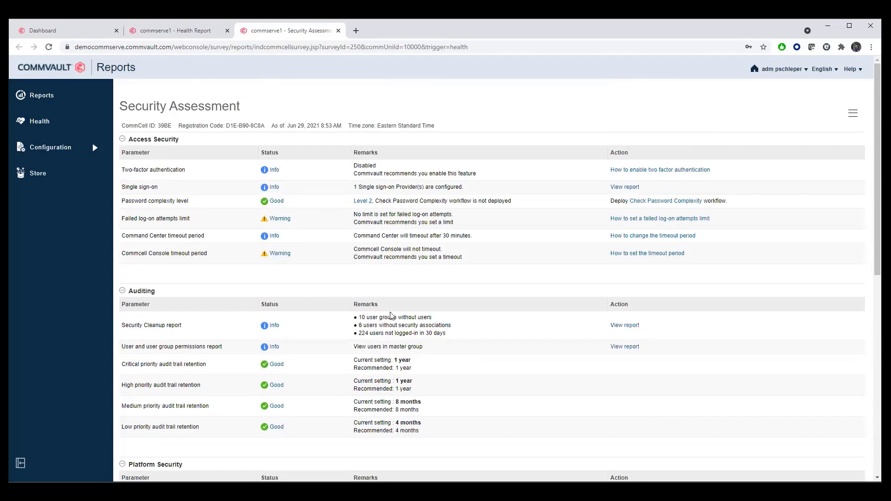
scroll(391, 315, down, 5)
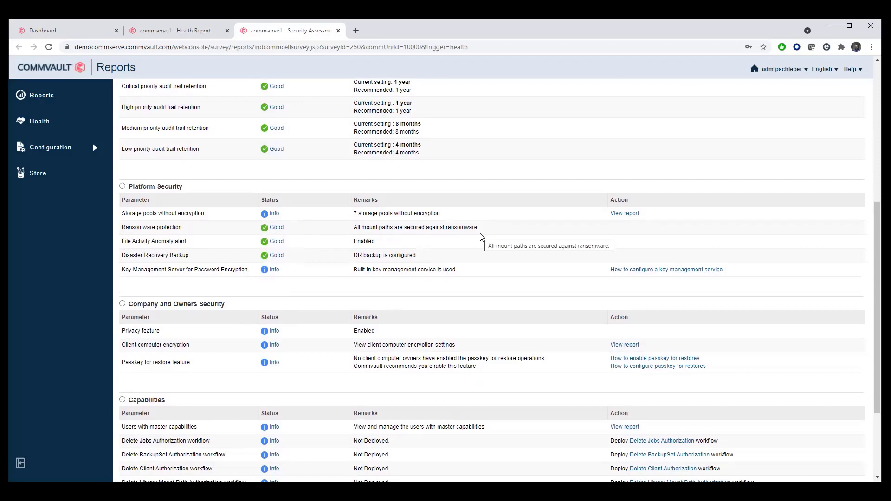
- Go from the Dashboard through Manage > Security to the Roles list of 27 roles
click(74, 34)
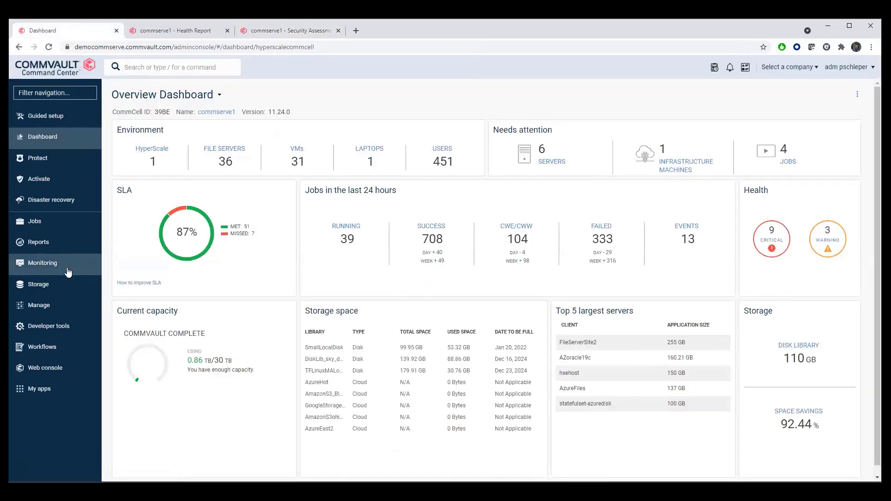
click(67, 305)
scroll(66, 305, down, 4)
click(66, 302)
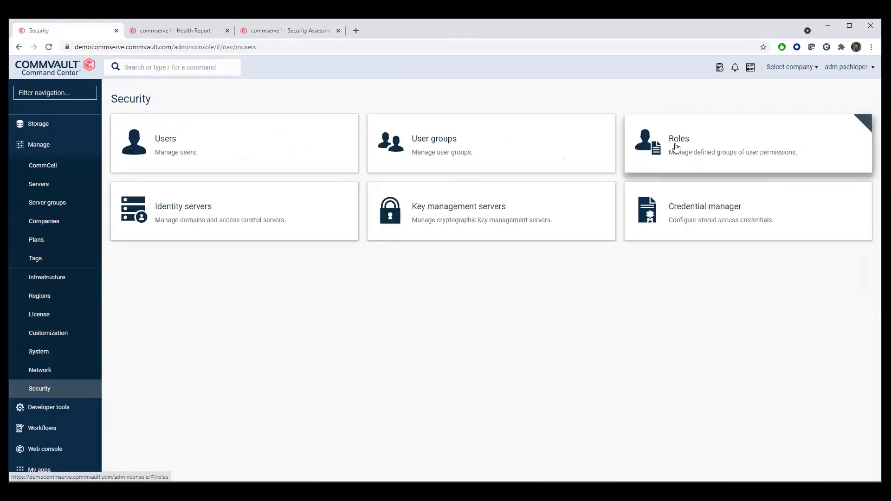
click(676, 147)
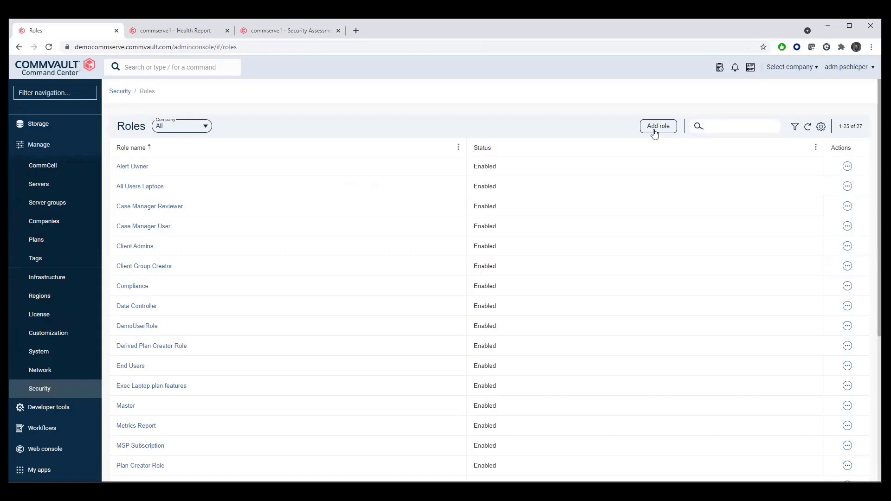
- Start a new role and name it jrdba
click(655, 134)
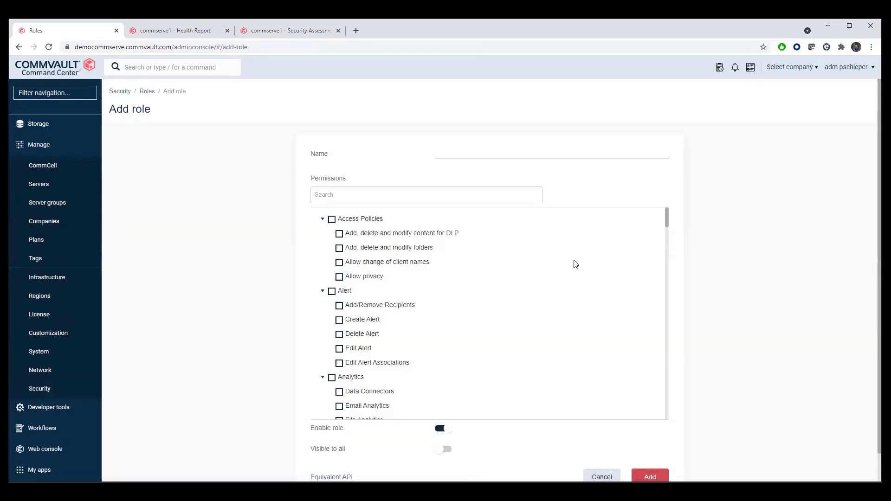
click(517, 149)
text(dba)
key(Home)
text(jr)
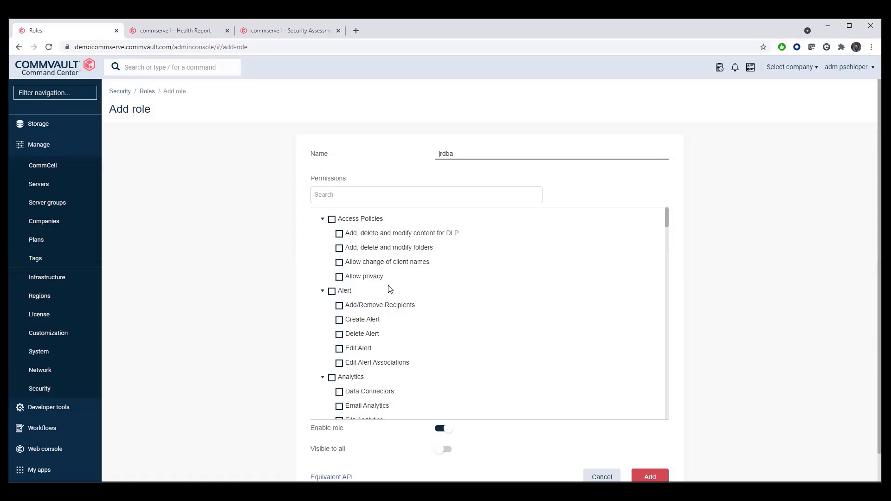
- Grant jrdba all Alert permissions and the Client Browse permission
click(332, 291)
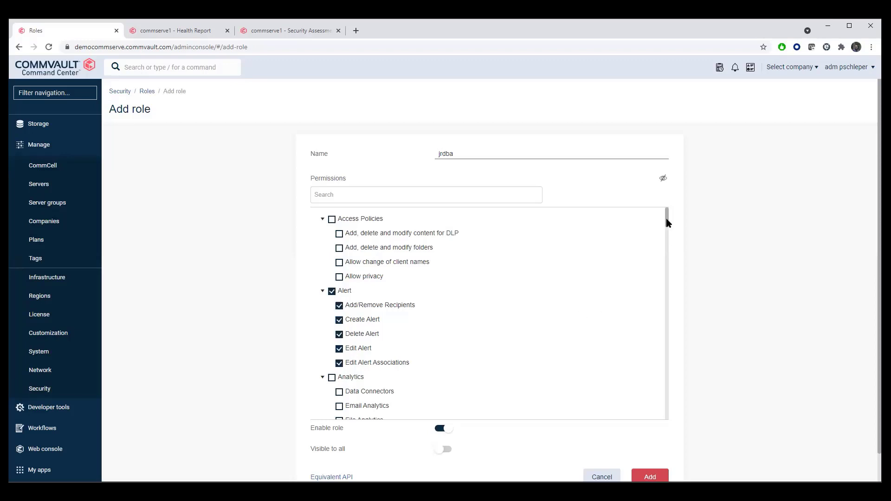
drag(666, 221, 663, 242)
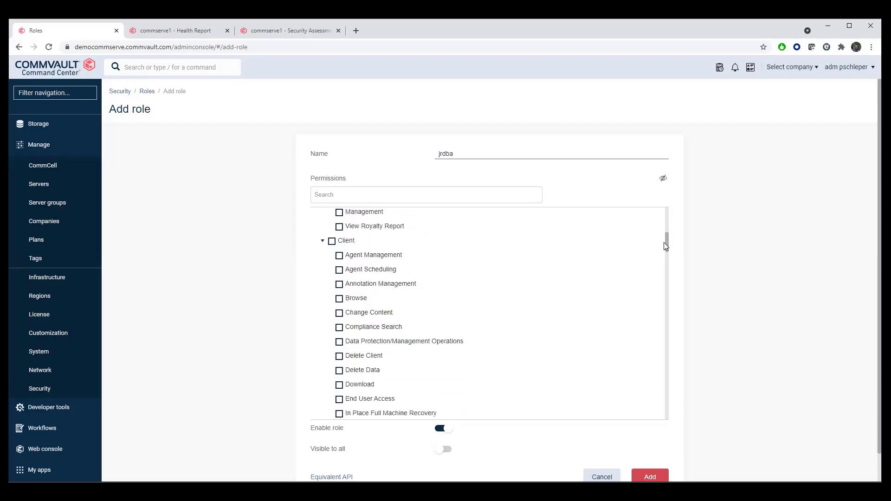
click(339, 301)
scroll(366, 324, down, 3)
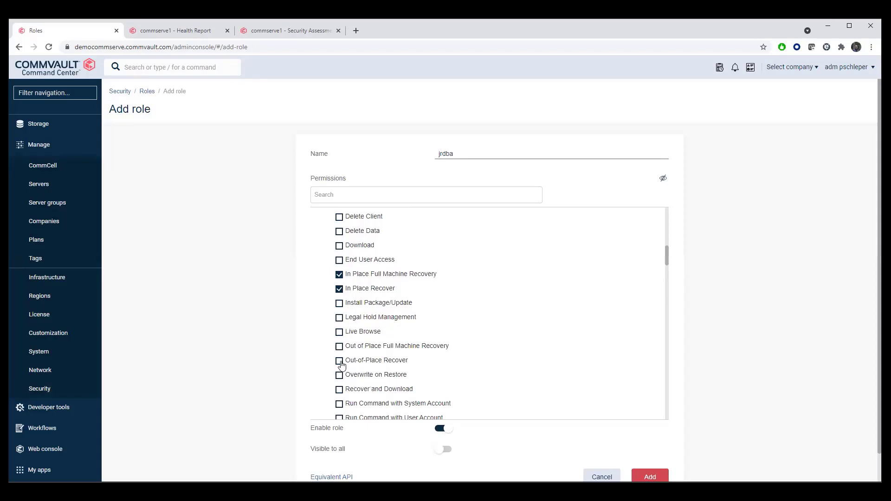
- Add the out-of-place recovery permission and remove In Place Recover from jrdba
click(339, 346)
click(339, 289)
scroll(496, 355, down, 3)
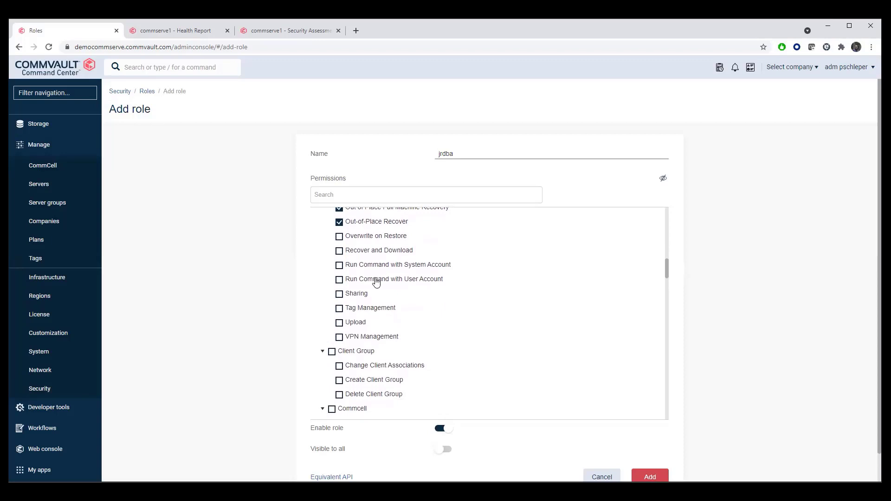
- Scroll through the remaining permissions, then cancel the jrdba role to return to 27 roles
scroll(471, 301, down, 3)
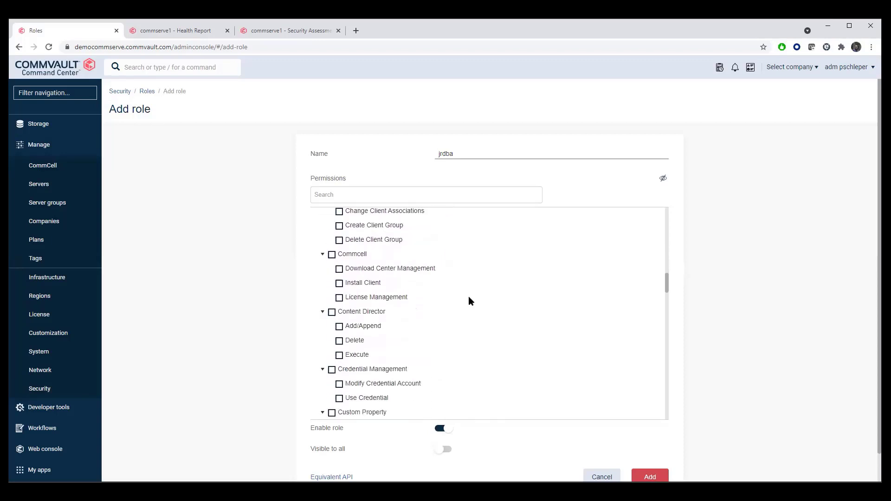
scroll(470, 299, down, 2)
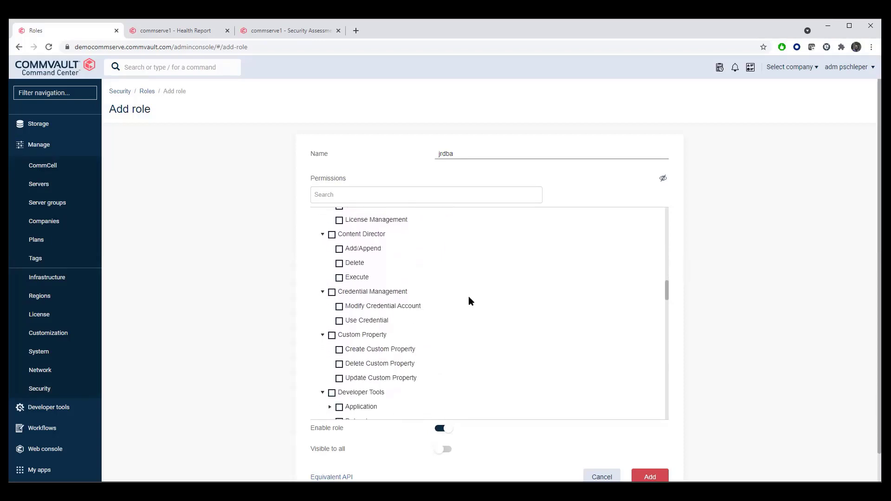
scroll(468, 297, down, 1)
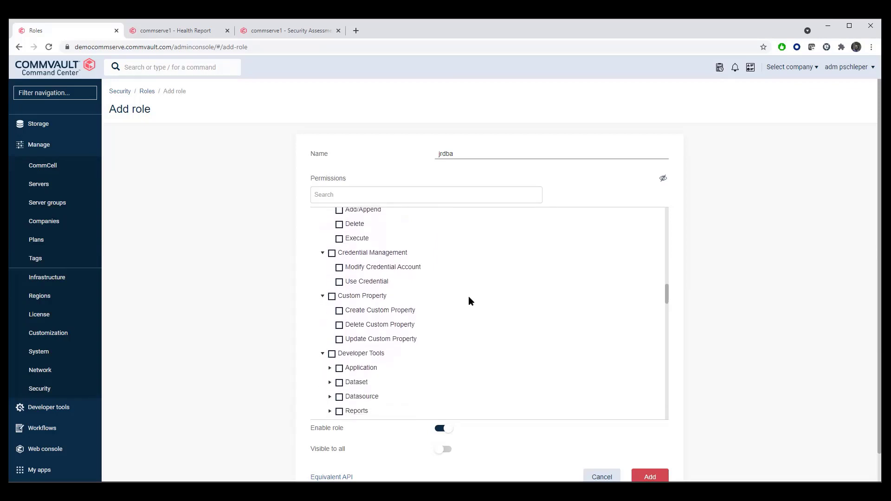
scroll(468, 301, down, 5)
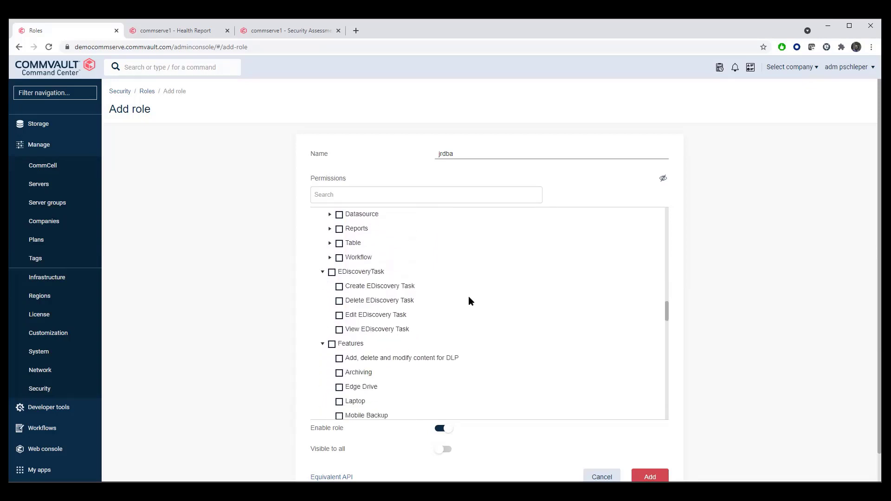
scroll(469, 301, down, 6)
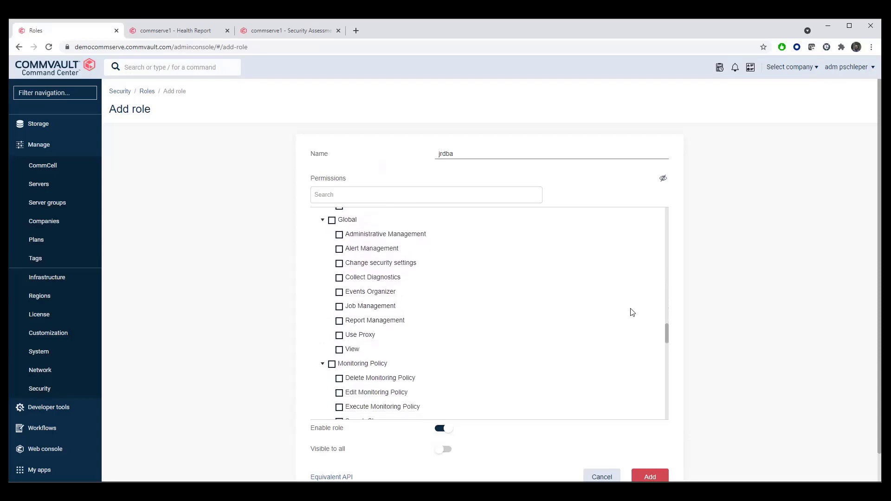
scroll(668, 311, down, 1)
scroll(609, 306, down, 2)
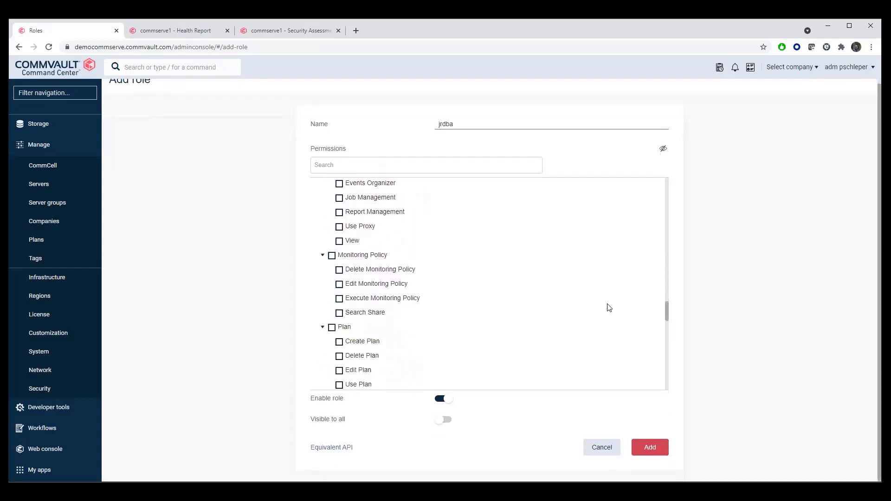
scroll(609, 308, down, 3)
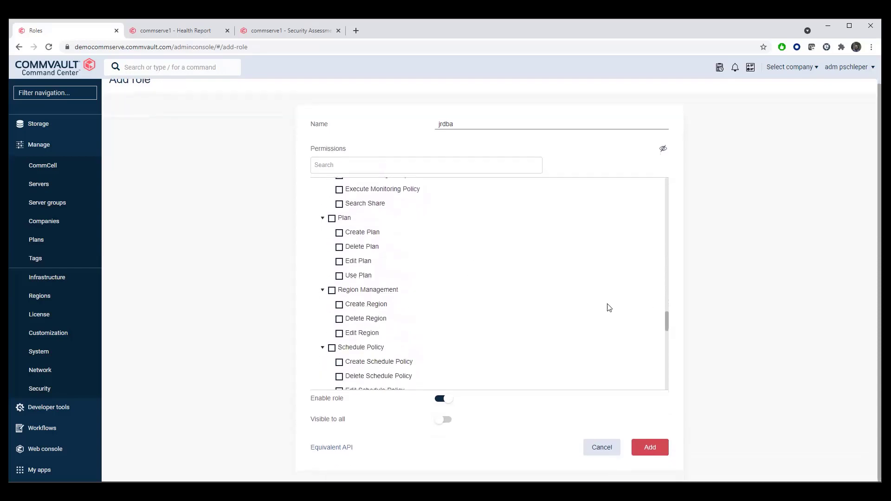
scroll(608, 307, down, 1)
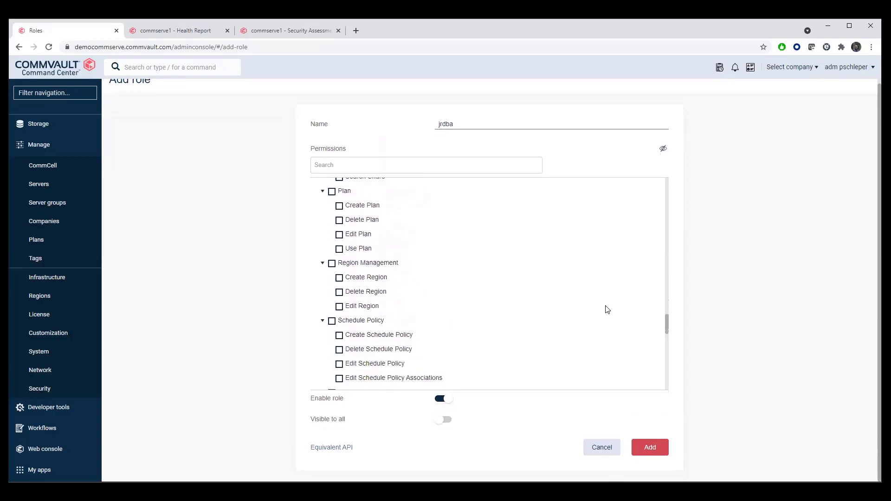
click(602, 447)
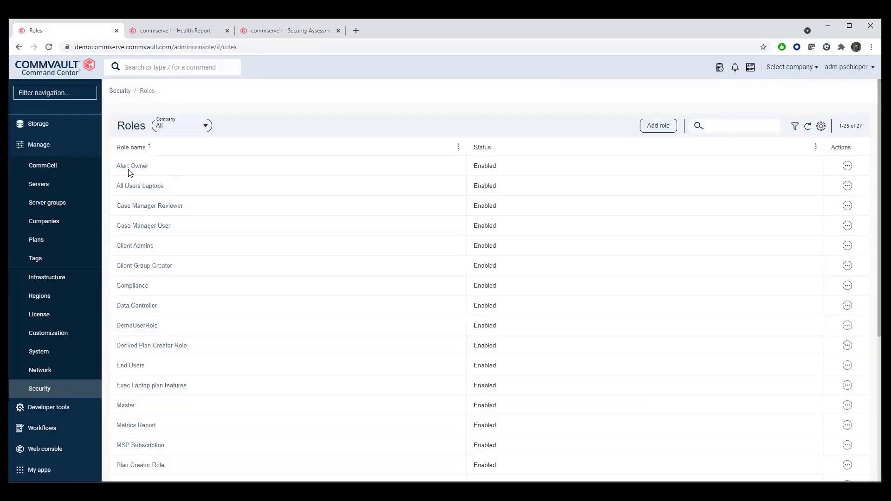
- Open the End Users role to see it is enabled, visible to all, with Client permissions
click(136, 367)
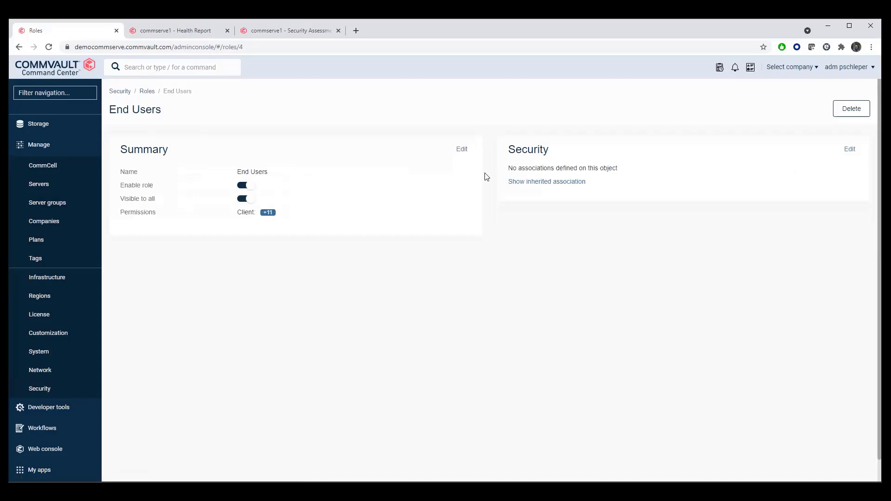
click(850, 149)
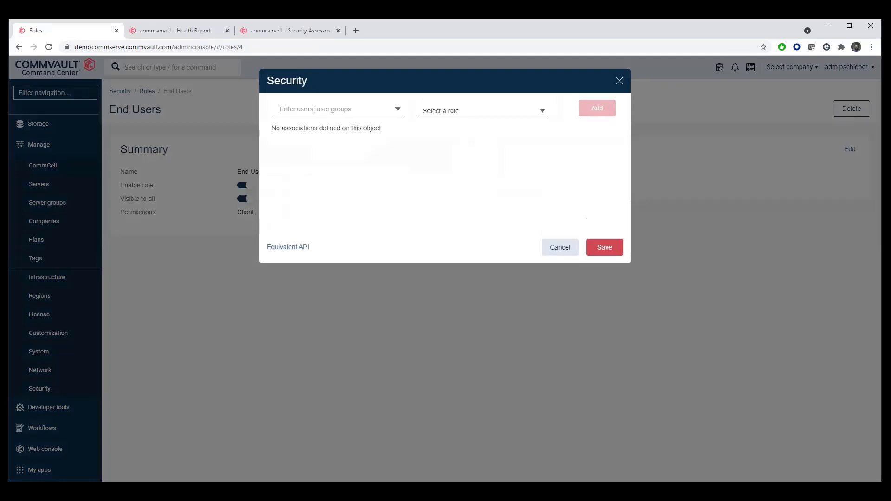
text(doma)
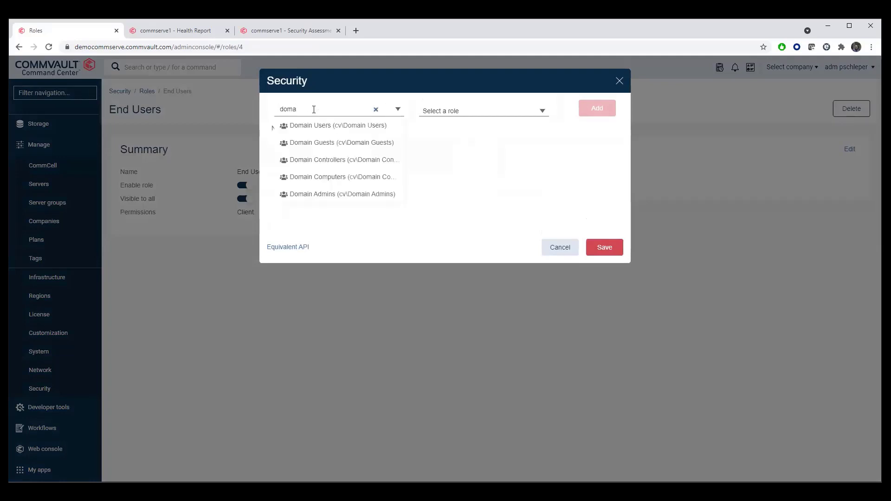
click(318, 126)
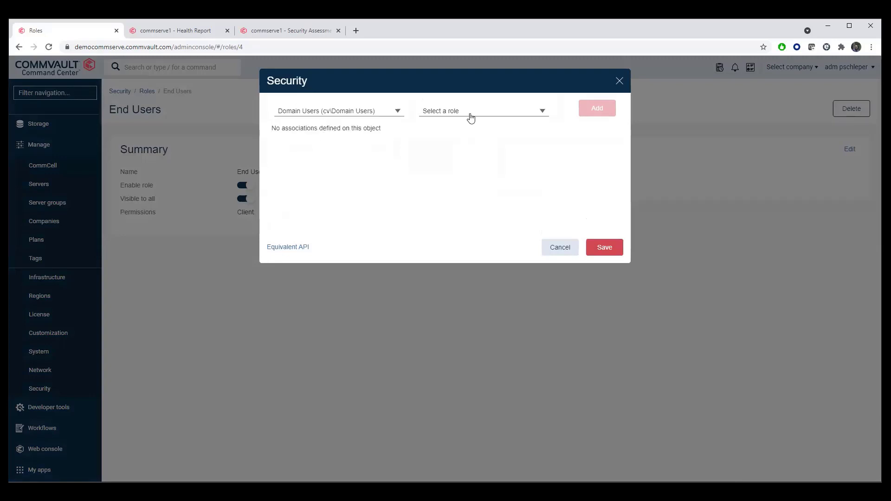
click(474, 118)
drag(544, 159, 545, 193)
click(488, 177)
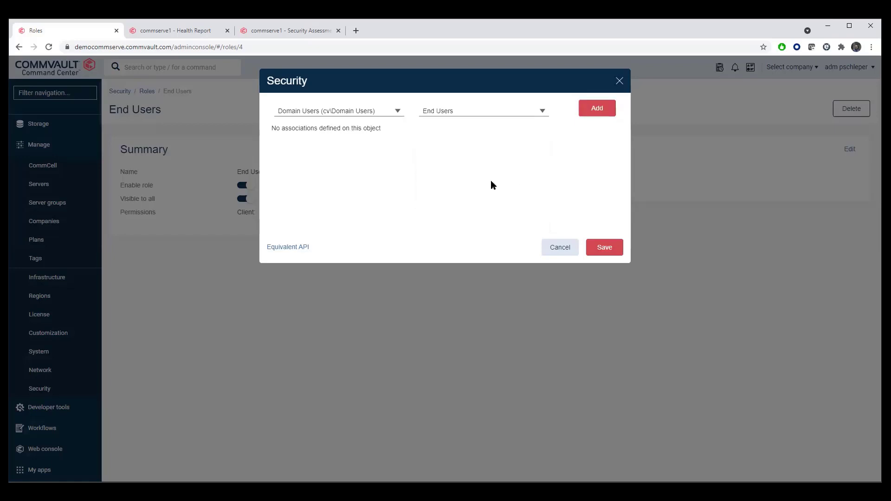
click(558, 251)
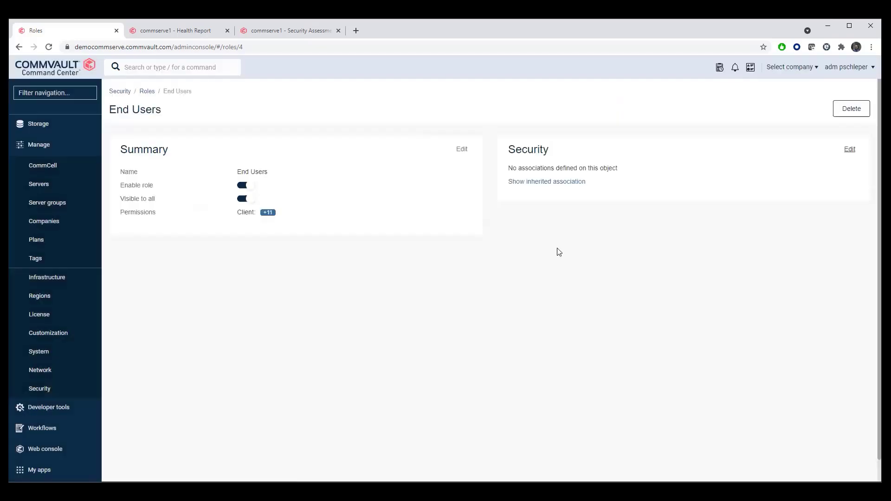
- Check the Identity servers list under Security, then return to Security
click(60, 388)
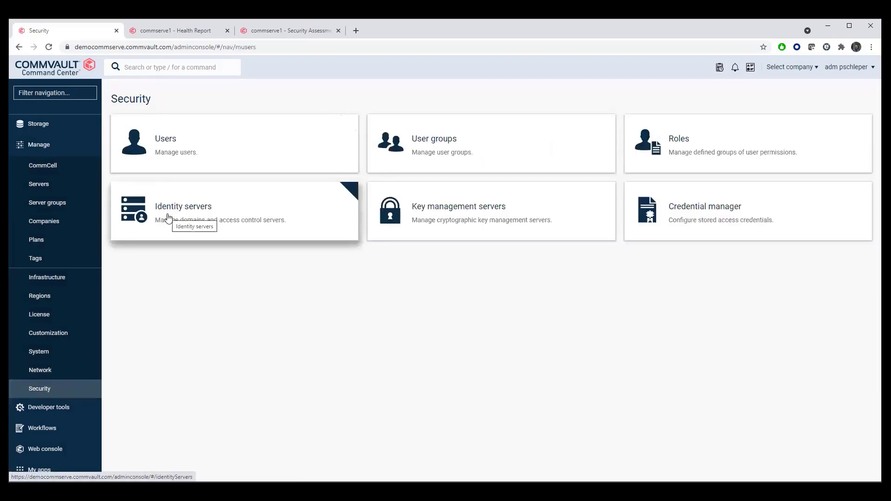
click(168, 218)
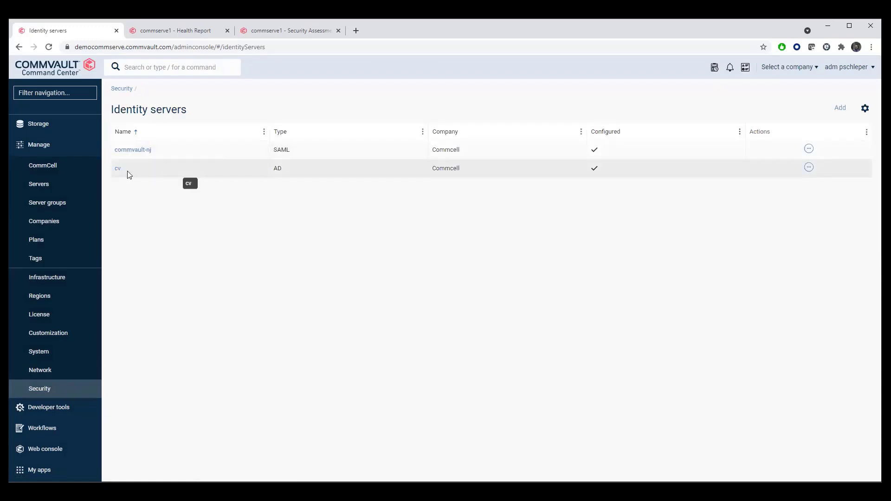
click(54, 389)
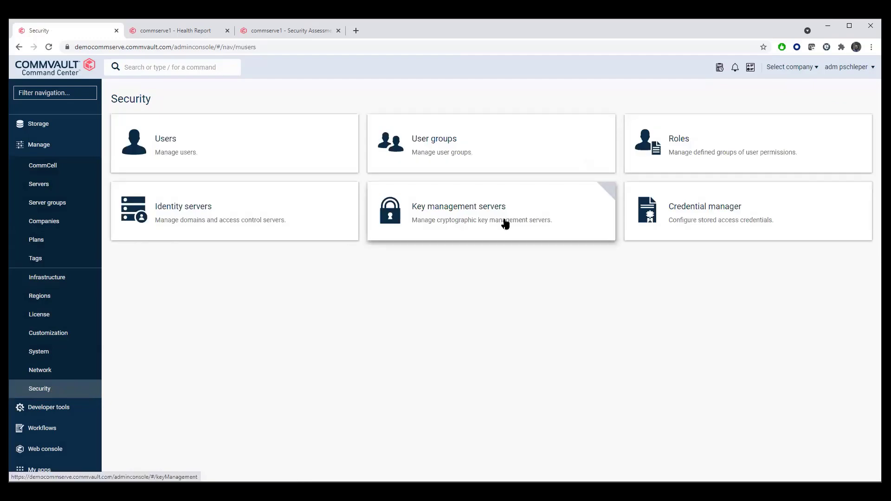
- Open Key management servers and review the Add options, confirming none is configured
click(505, 221)
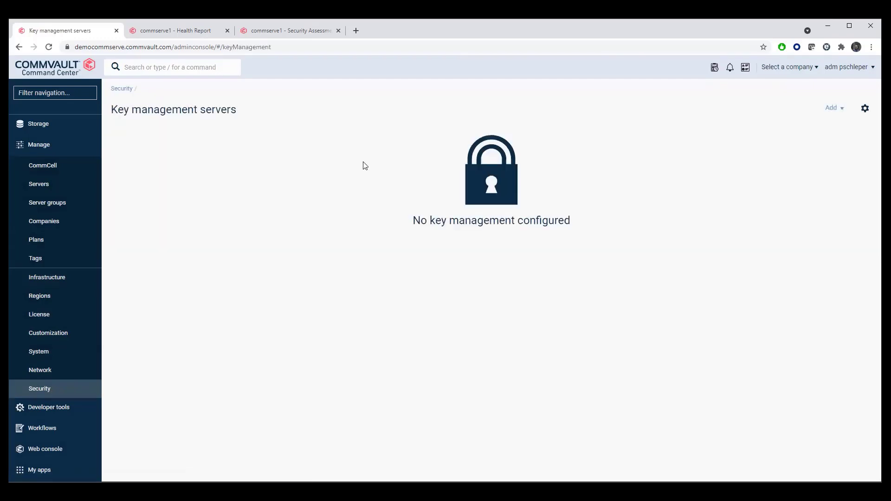
click(832, 108)
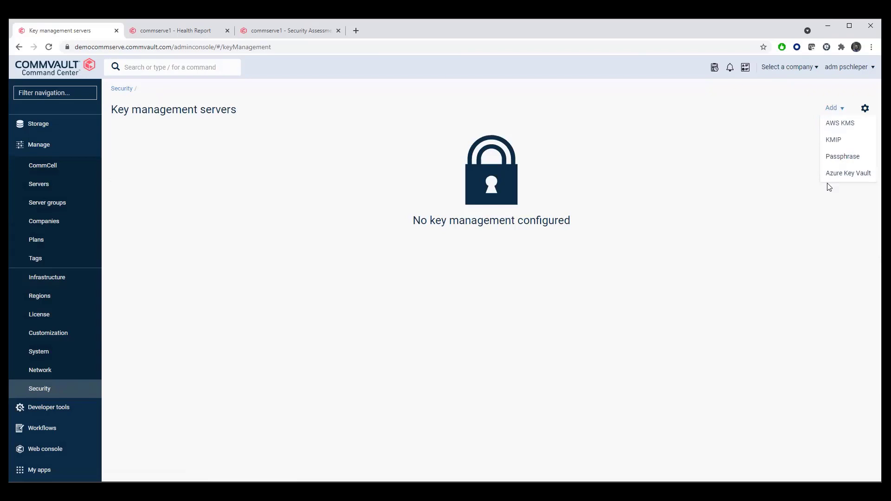
click(593, 239)
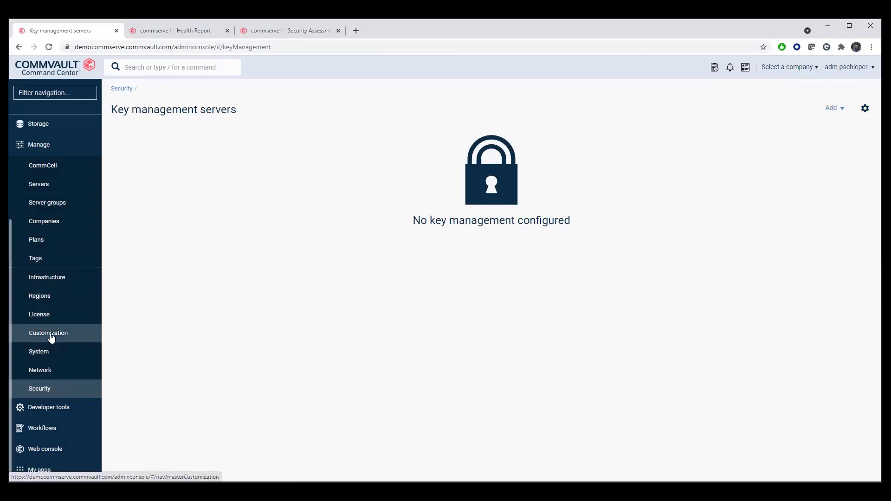
- Open System > Syslog server for Splunk.cv.demo on port 514 and select the hostname
click(51, 355)
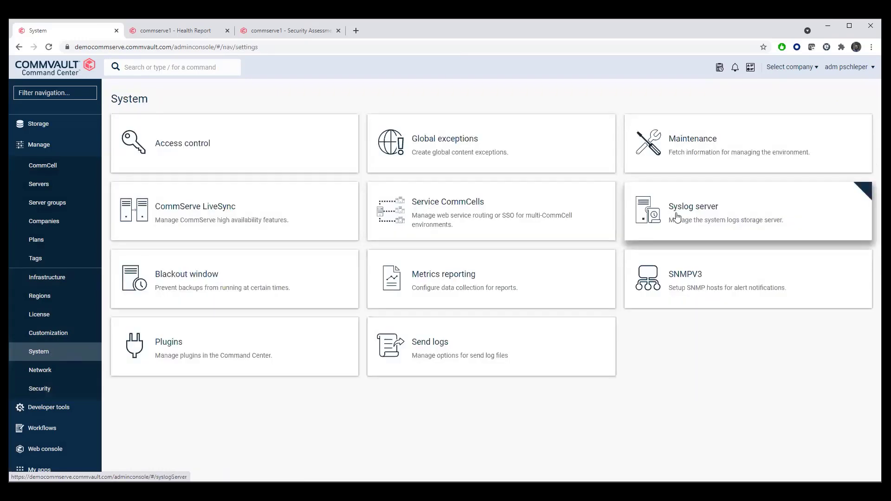
click(677, 216)
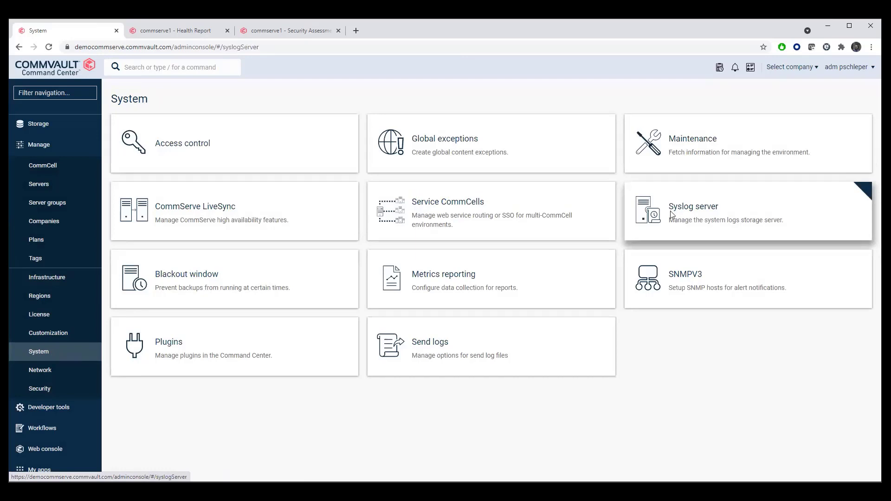
drag(535, 164, 413, 160)
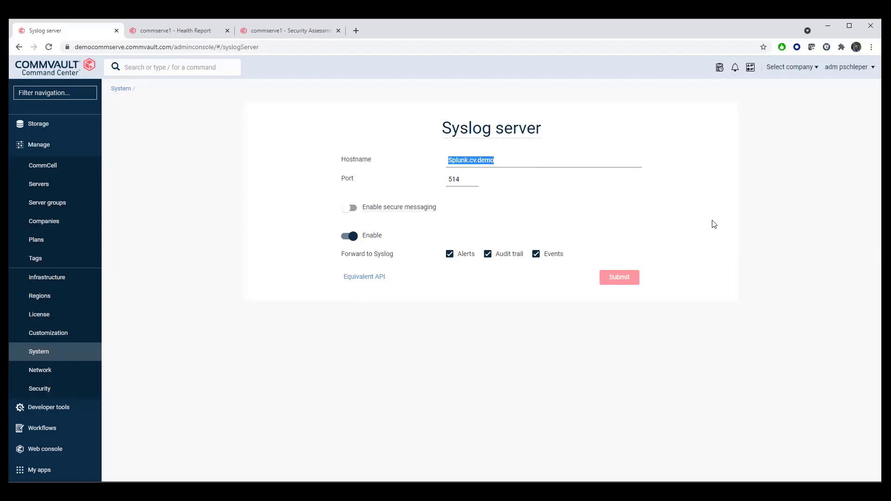
- View Customization's Navigation preferences, then open Companies listing four tenant companies
click(54, 333)
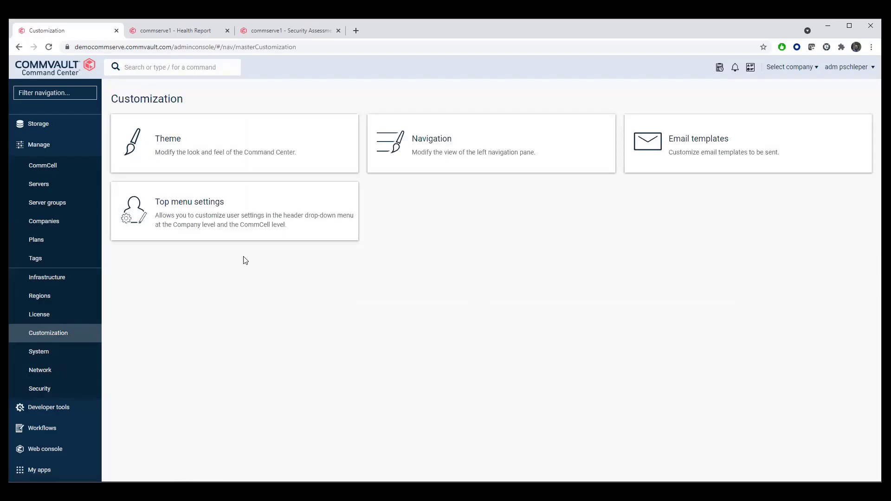
click(478, 166)
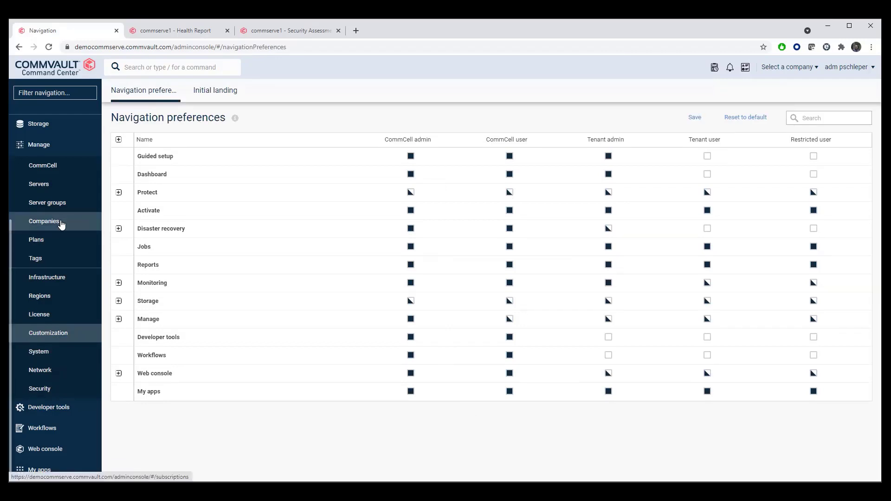
click(60, 223)
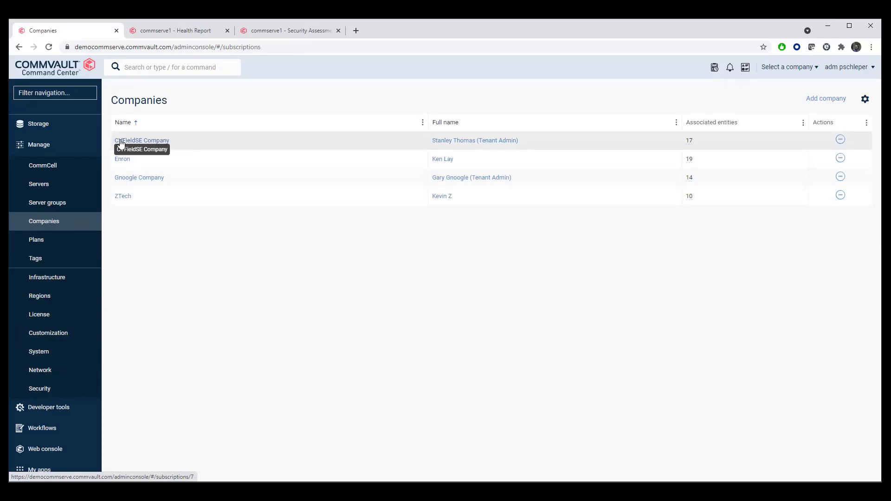
click(37, 145)
scroll(59, 217, up, 3)
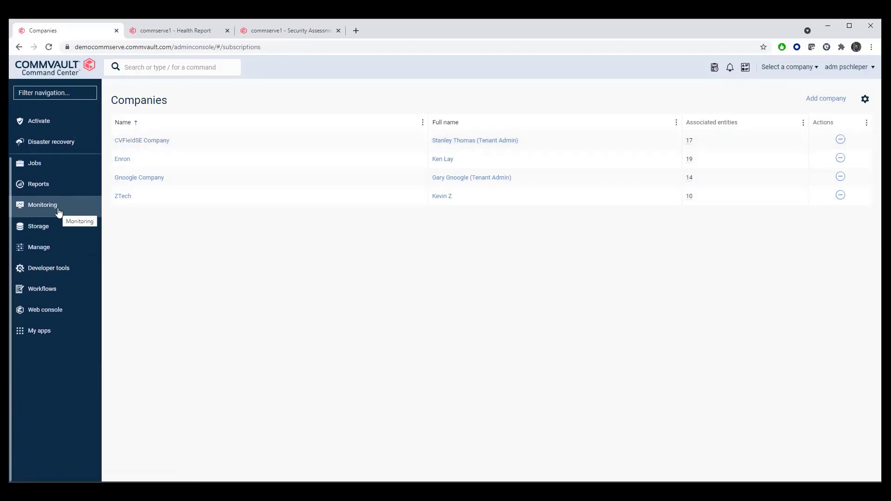
- Check Monitoring's alert definitions, then open Unusual file activity for azurema1 and searchidx2
click(59, 212)
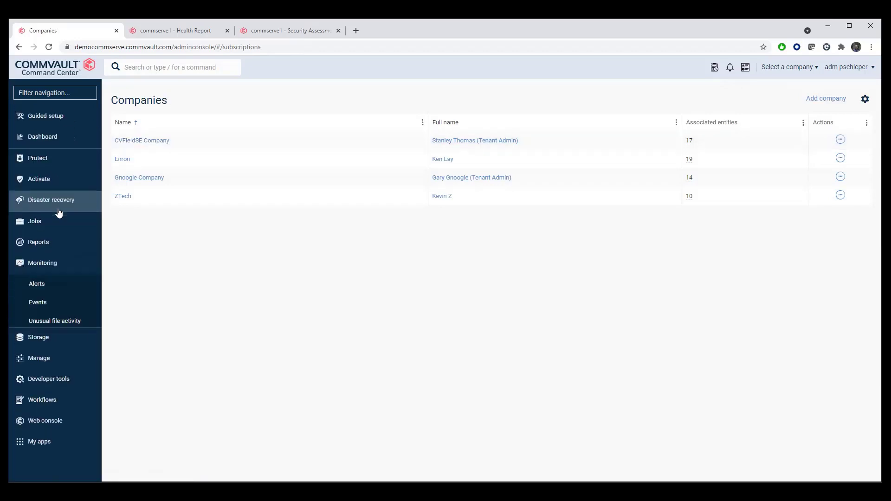
click(46, 292)
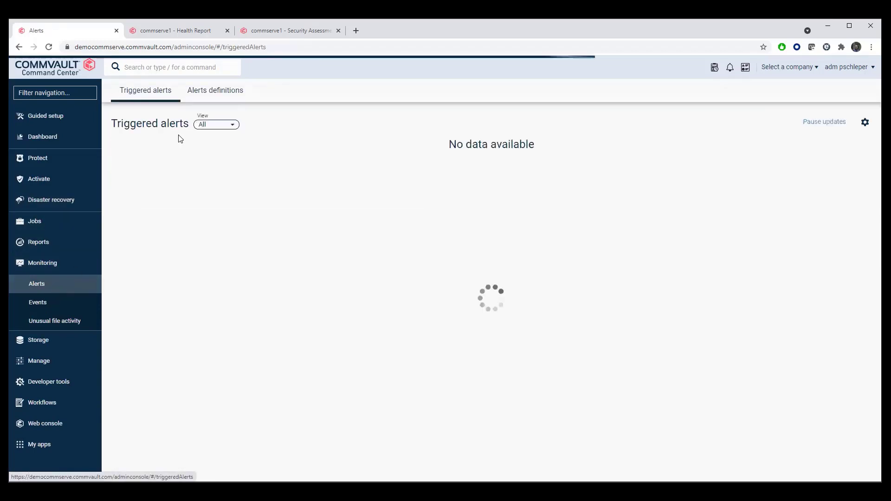
click(218, 90)
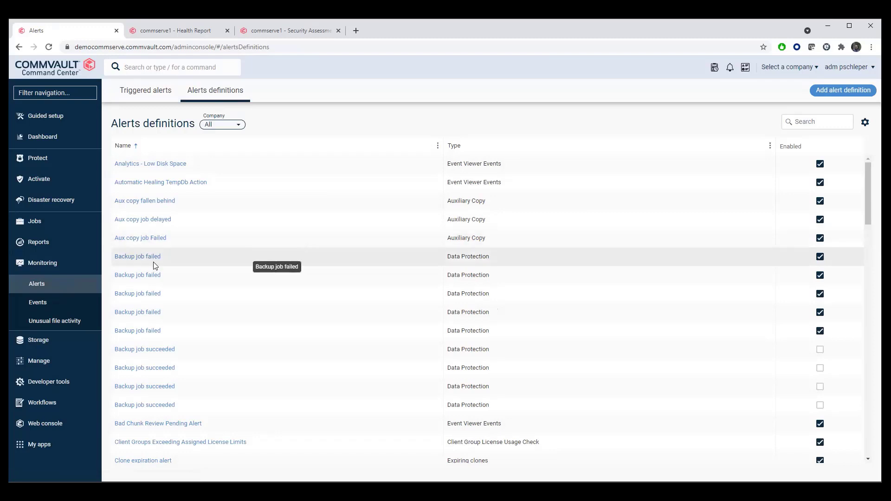
scroll(154, 266, down, 4)
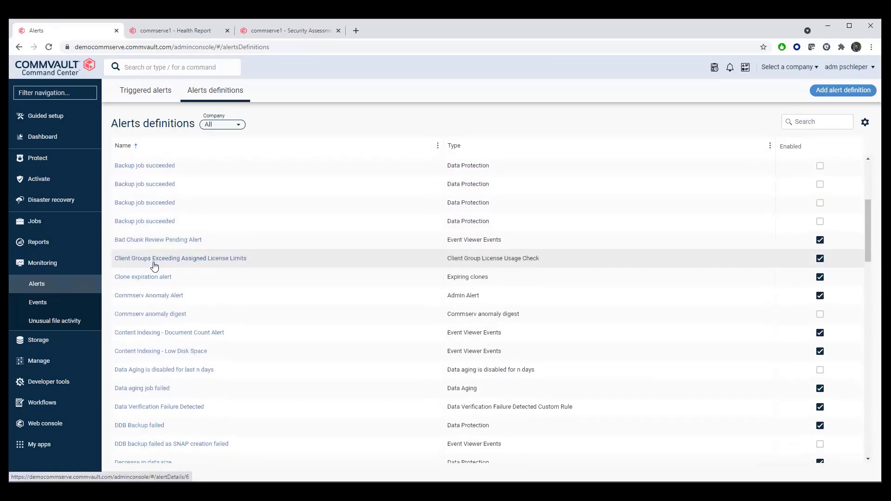
click(80, 322)
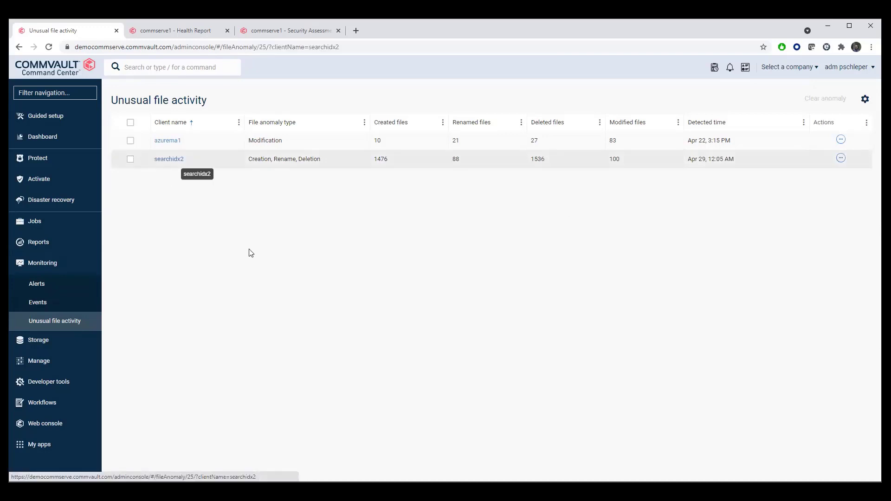
- Open searchidx2's anomaly details and look over its week-long file chart and affected paths
click(170, 159)
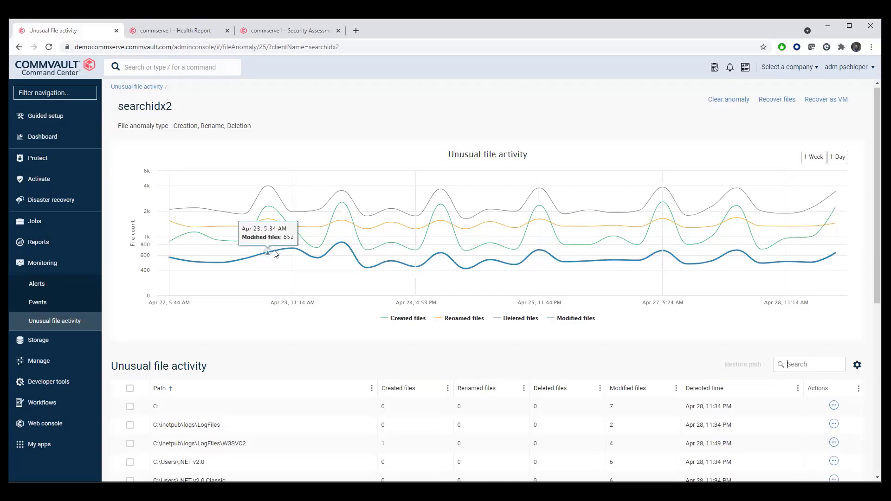
scroll(274, 253, down, 2)
scroll(348, 215, up, 2)
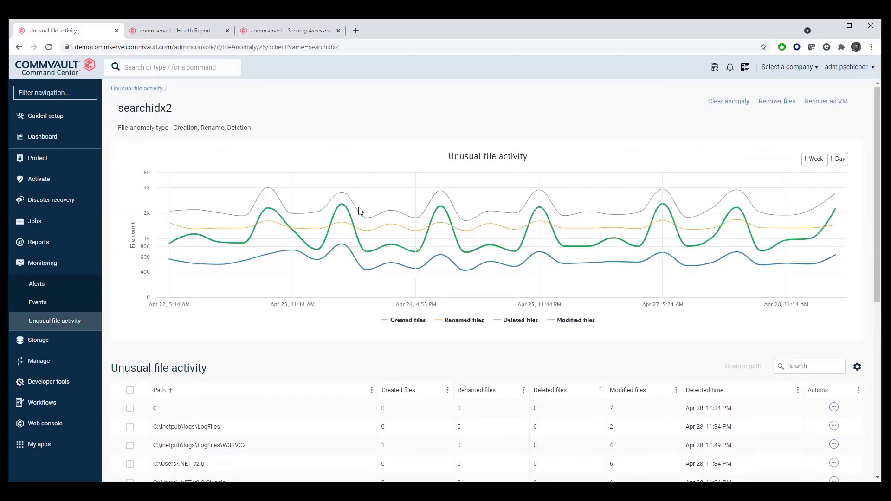
- Open the Audit trail report from Reports, then go back to the Reports overview
click(65, 245)
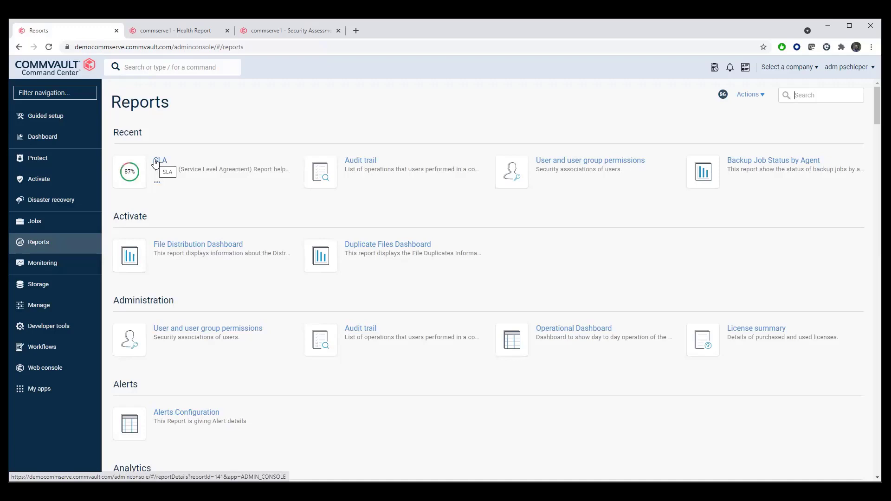
click(364, 160)
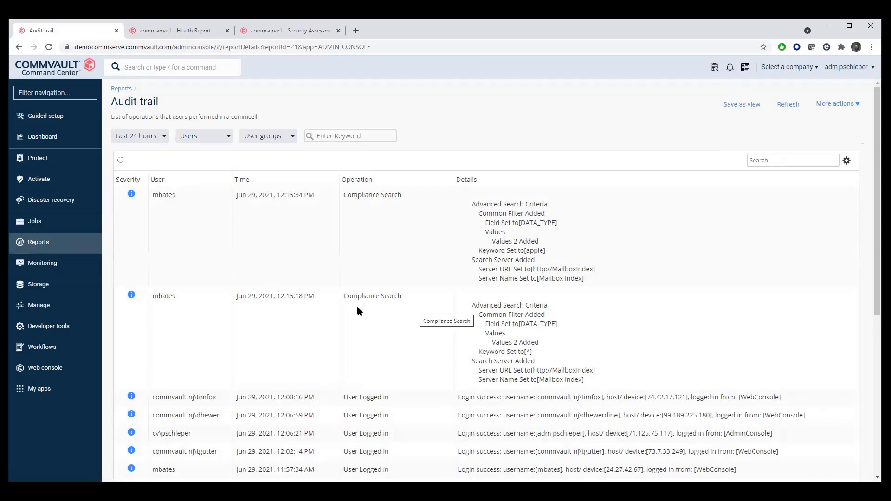
click(122, 89)
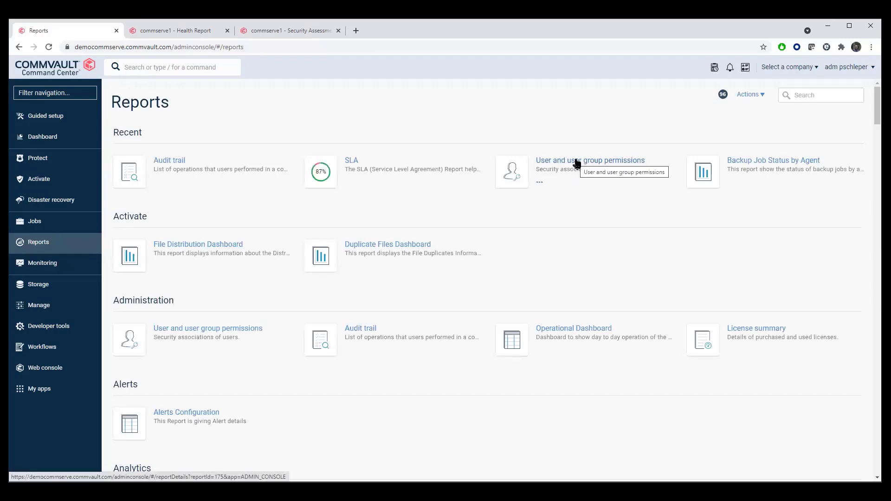
- Filter the User and user group permissions report to cv\Domain Admins, showing its Master role association
click(577, 163)
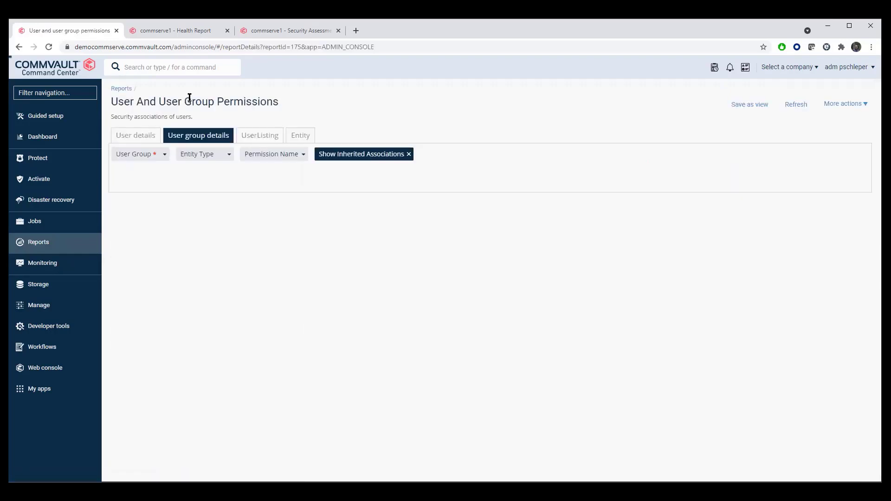
click(128, 157)
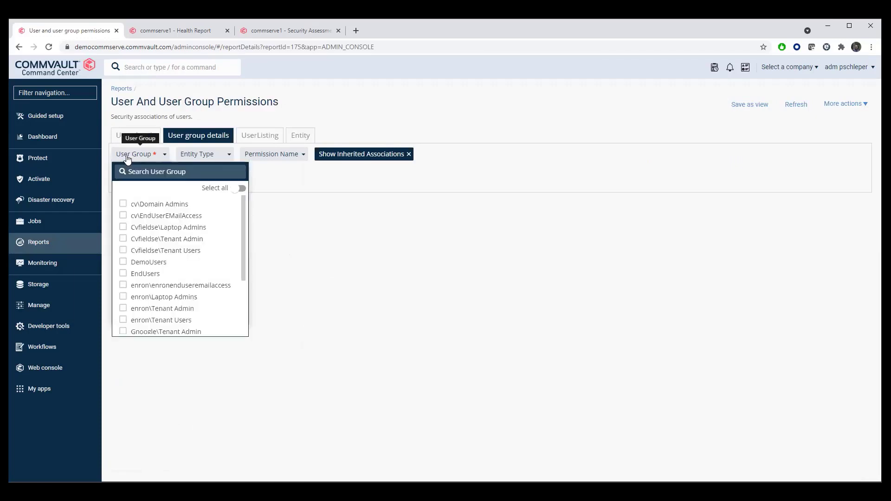
click(125, 205)
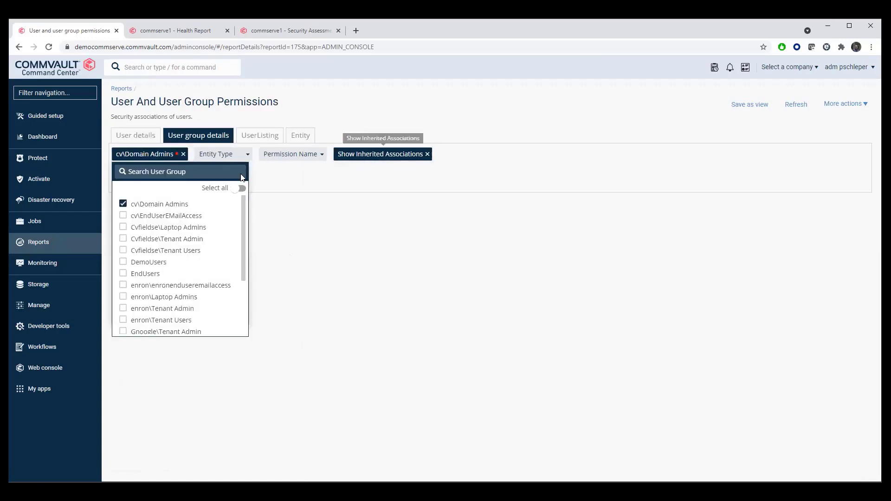
click(295, 186)
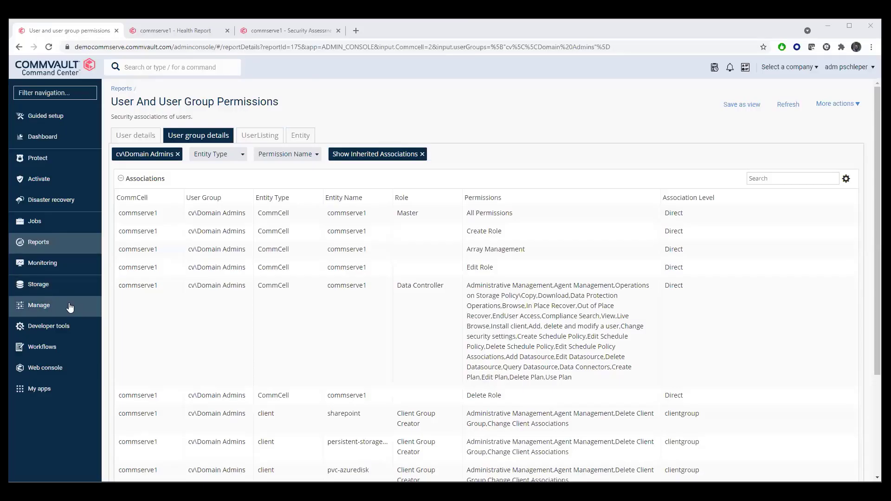
click(69, 307)
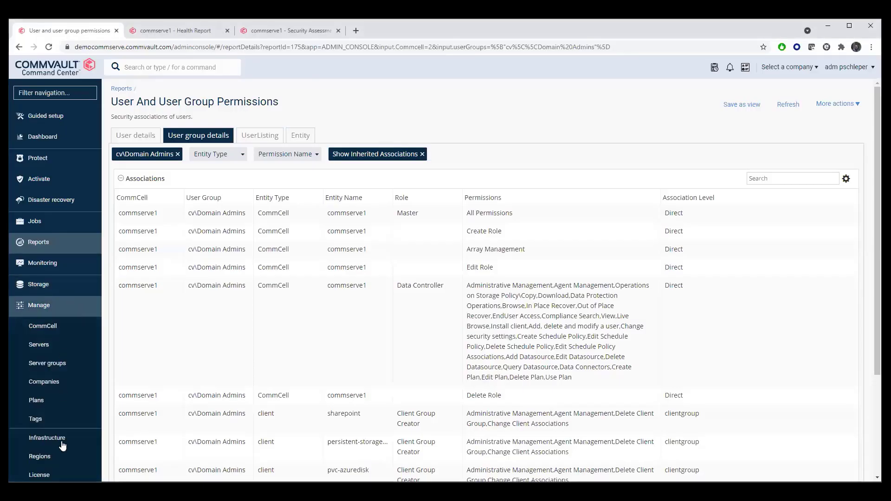
scroll(65, 436, down, 3)
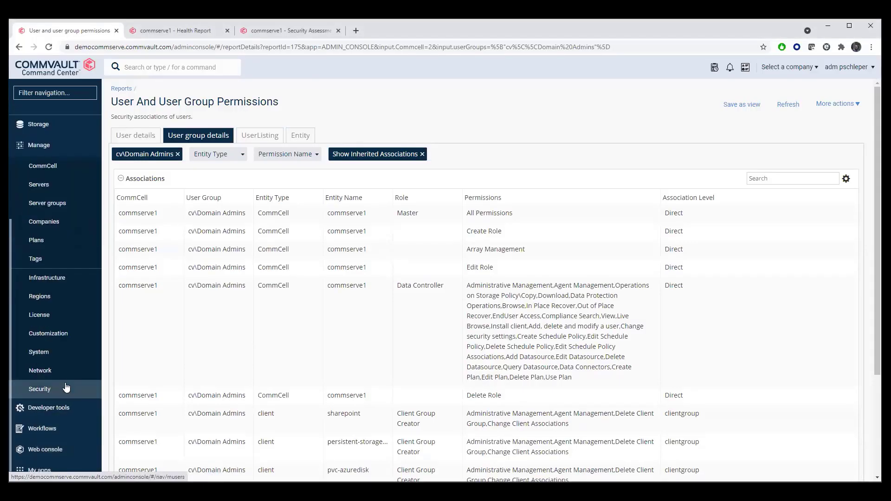
- From Security, open Credential manager to list the nine Amazon, Azure, Windows, Google Cloud and Linux credentials
click(65, 388)
click(726, 207)
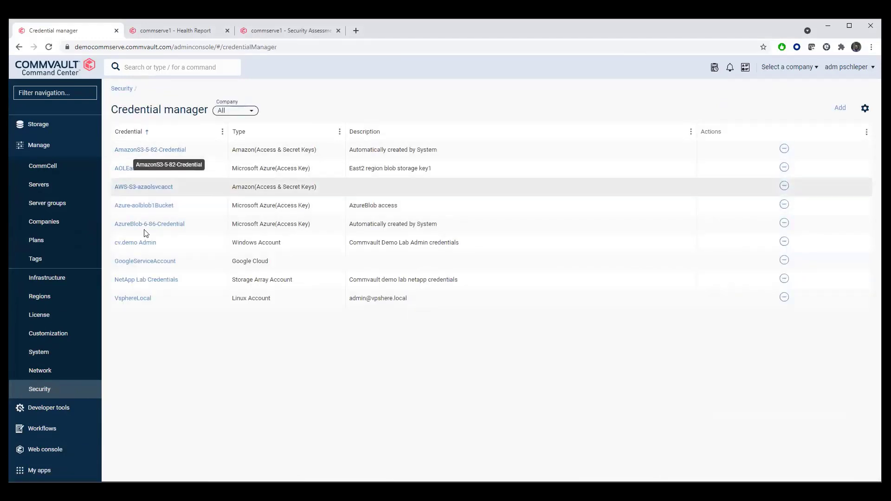